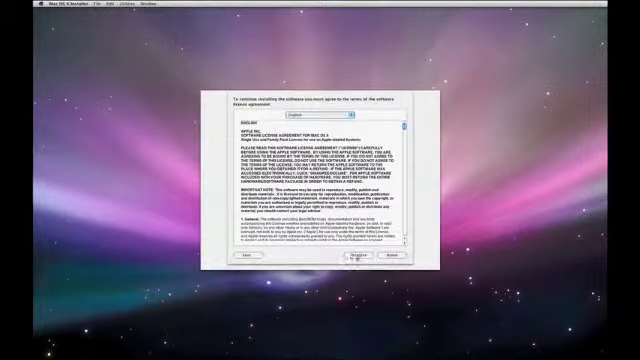
Step: Agree to the Mac OS X software license agreement on the license screen
click(390, 256)
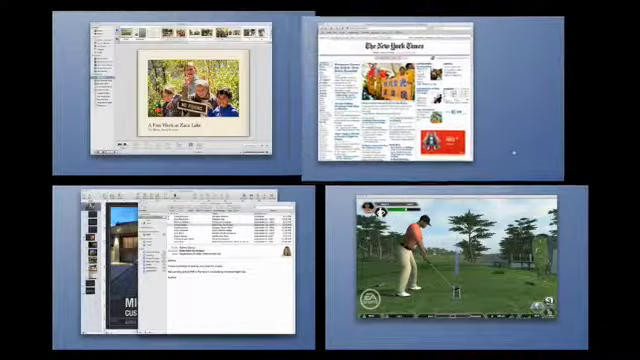
Step: Move the New York Times window to the bottom-right space, then cycle past Mail and iPhoto to an empty desktop
drag(540, 148, 533, 314)
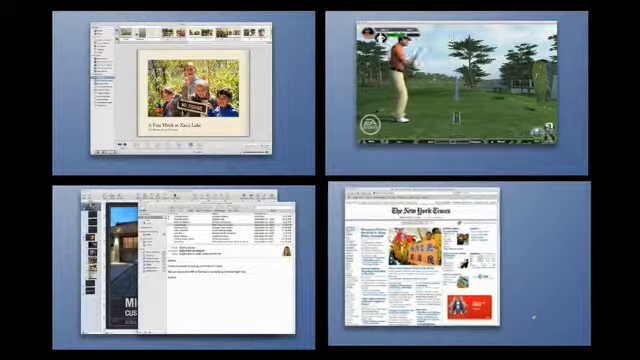
click(533, 314)
key(ctrl+Right)
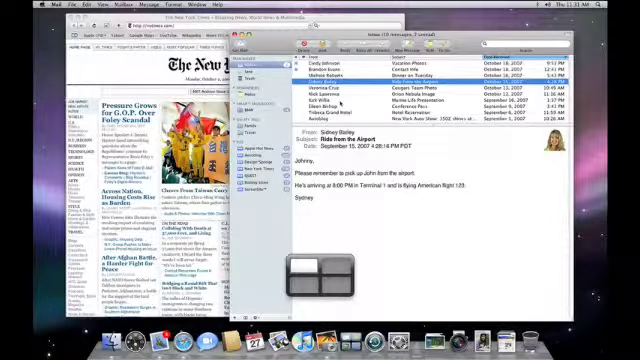
key(ctrl+Right)
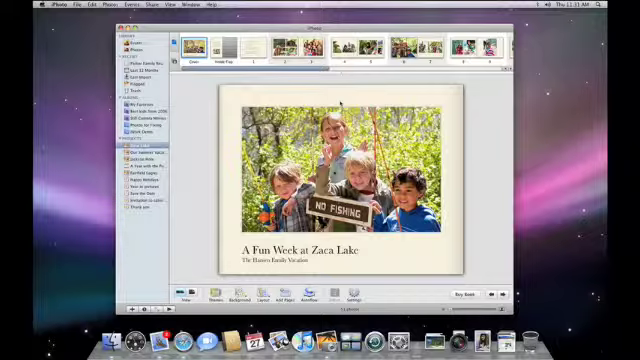
key(ctrl+Right)
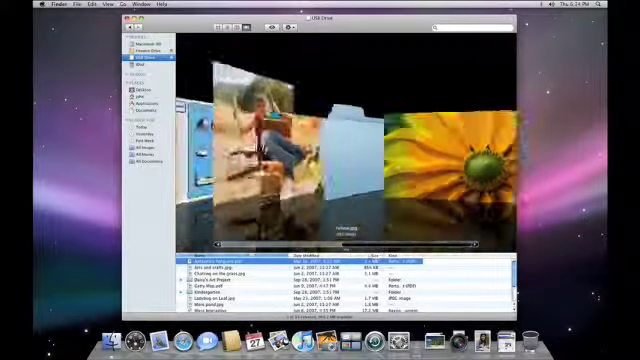
Step: Flip forward through the USB Drive items in Cover Flow, then back to the Antarctica PDF
key(Right)
key(Right)
key(Right)
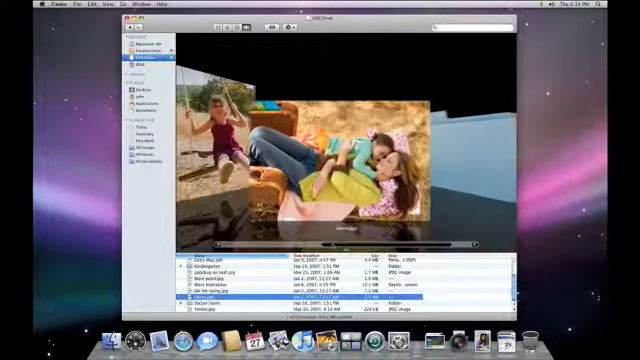
key(Left)
key(Left)
key(Left)
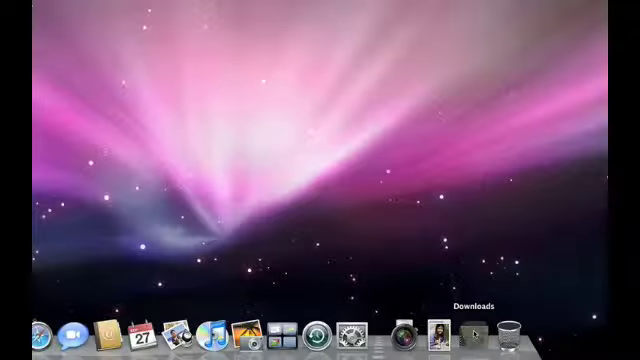
Step: Peek at the Downloads stack, open a home-folder Finder window, and add Vacation to the Dock as a stack
click(473, 335)
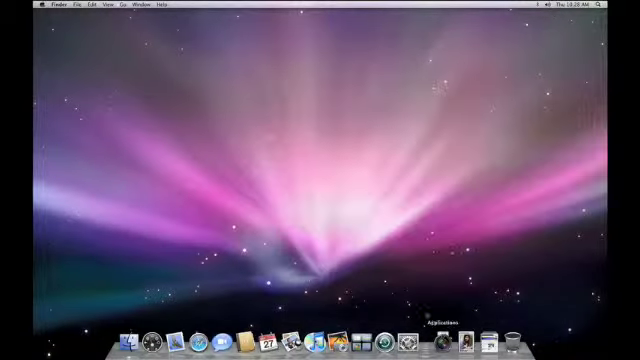
click(128, 342)
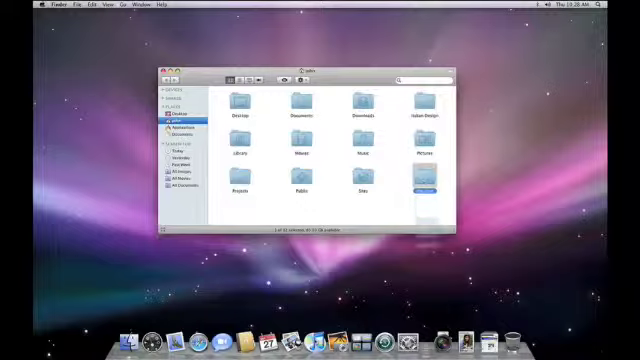
drag(424, 182, 432, 343)
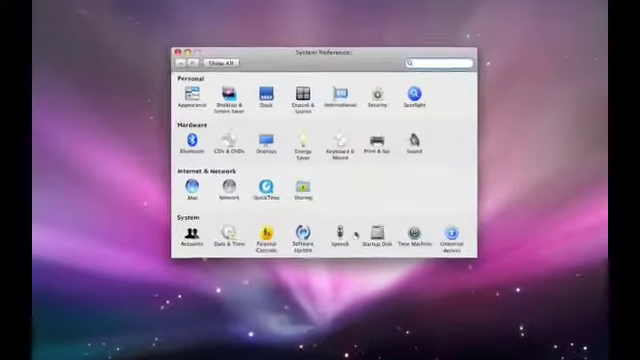
Step: Enable Spaces in the Exposé & Spaces preferences
click(302, 100)
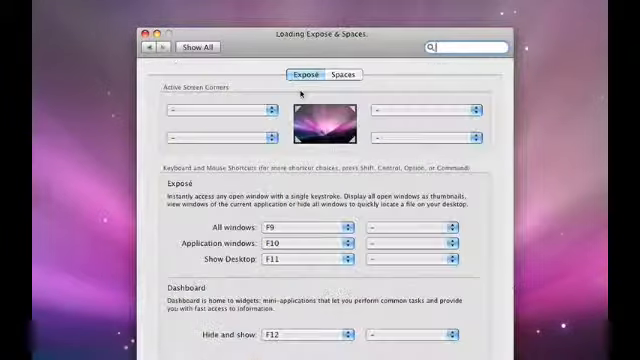
click(343, 75)
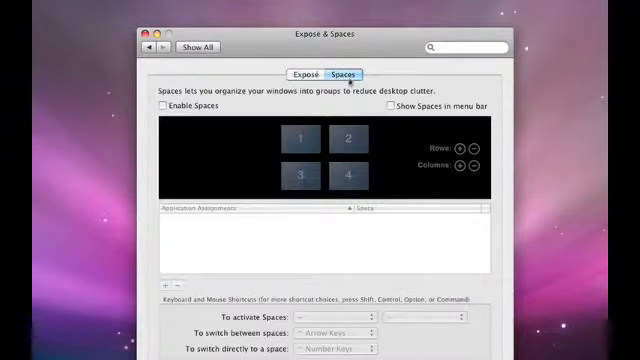
click(163, 106)
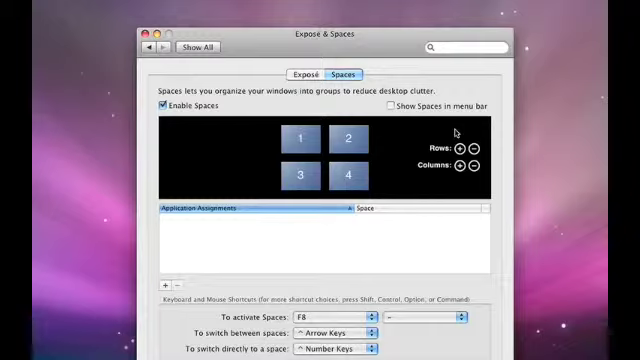
Step: Try six- and nine-space grids with the row and column buttons, then return to four spaces
click(460, 148)
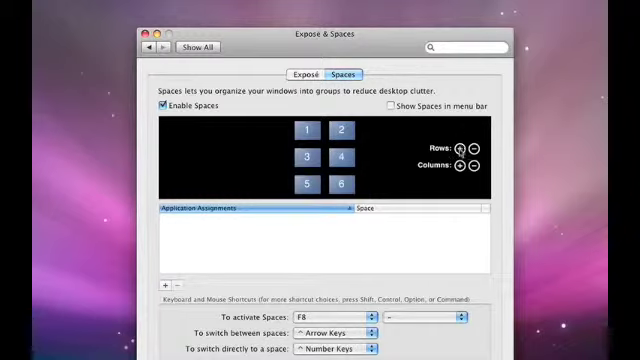
click(460, 165)
click(474, 166)
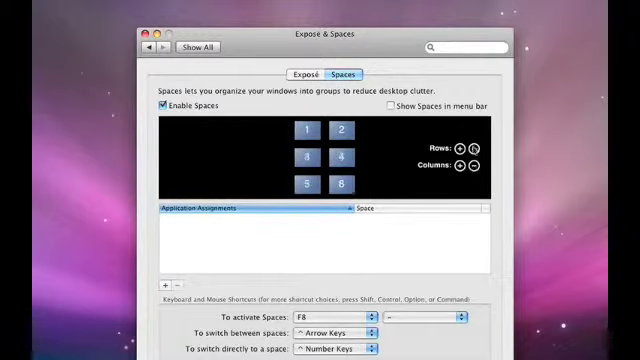
click(474, 148)
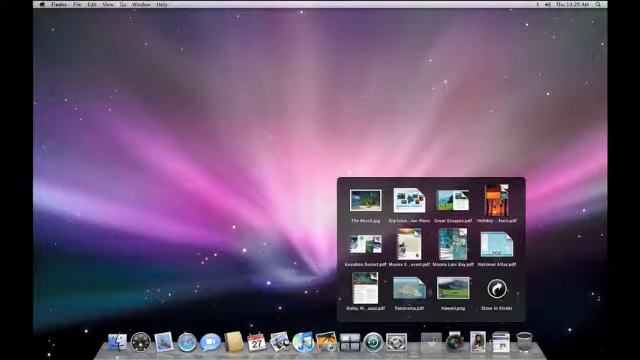
Step: Open a travel document from the Vacation stack in Numbers
click(425, 262)
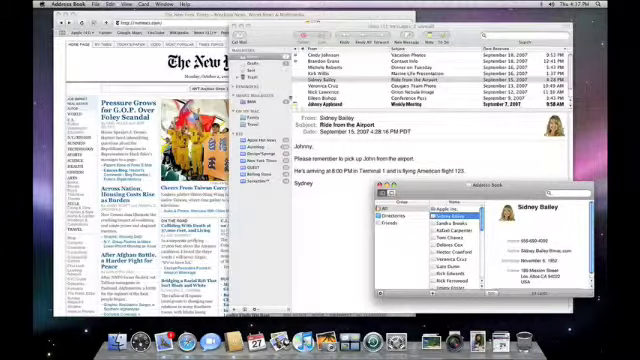
Step: Bring the New York Times page in Safari forward, then the Mail inbox in front of it
click(252, 14)
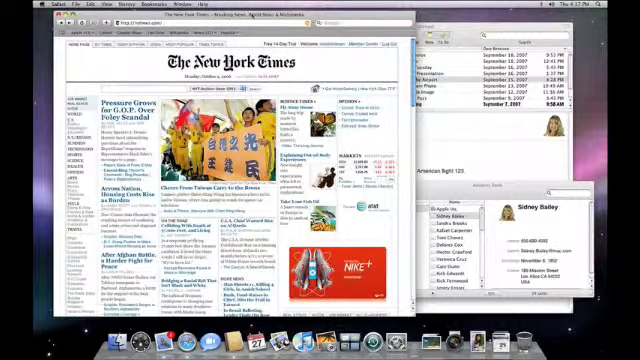
click(442, 56)
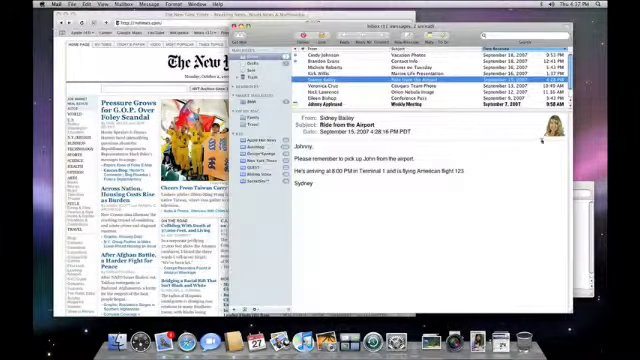